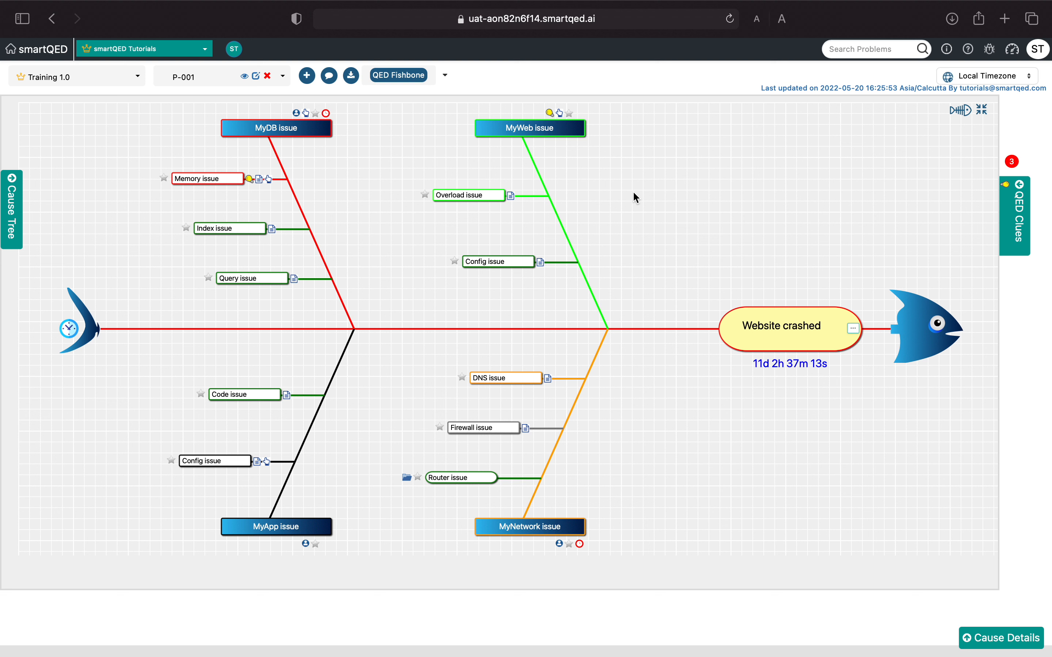
- Browse the QED templates shared in this account/application and in the QED Community, and close the list
{"action": "left_click", "coordinate": [960, 111]}
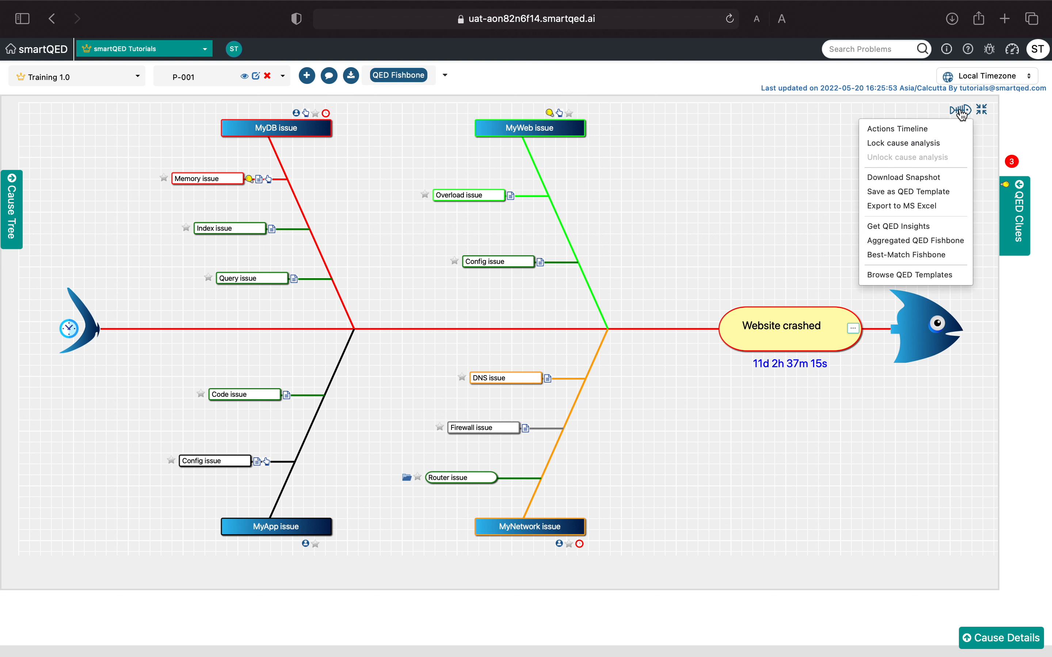
{"action": "left_click", "coordinate": [924, 278]}
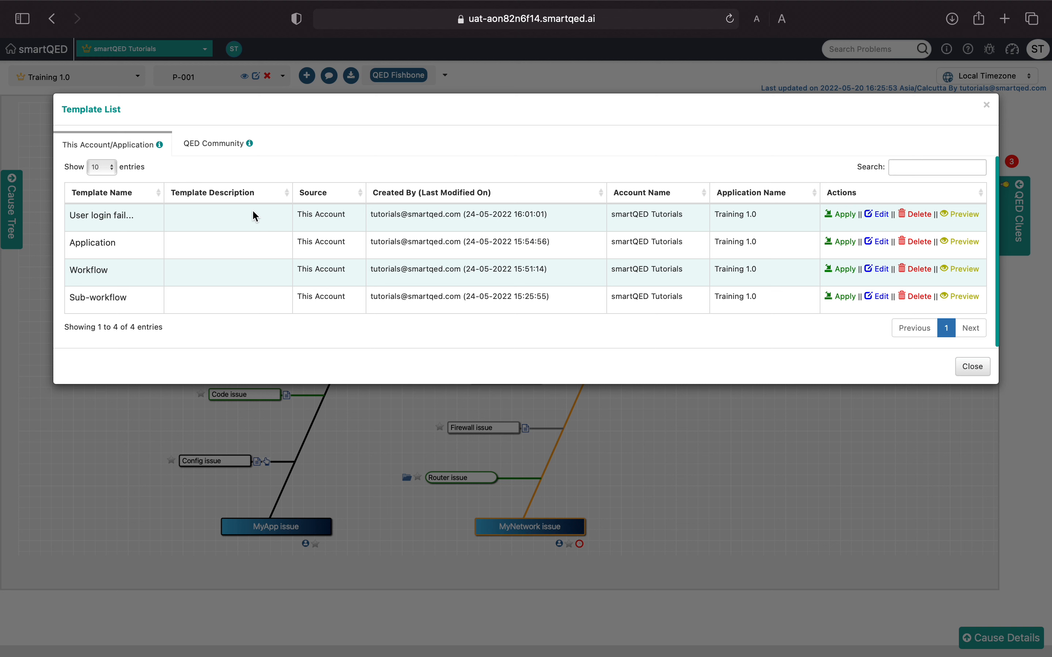
{"action": "left_click", "coordinate": [216, 147]}
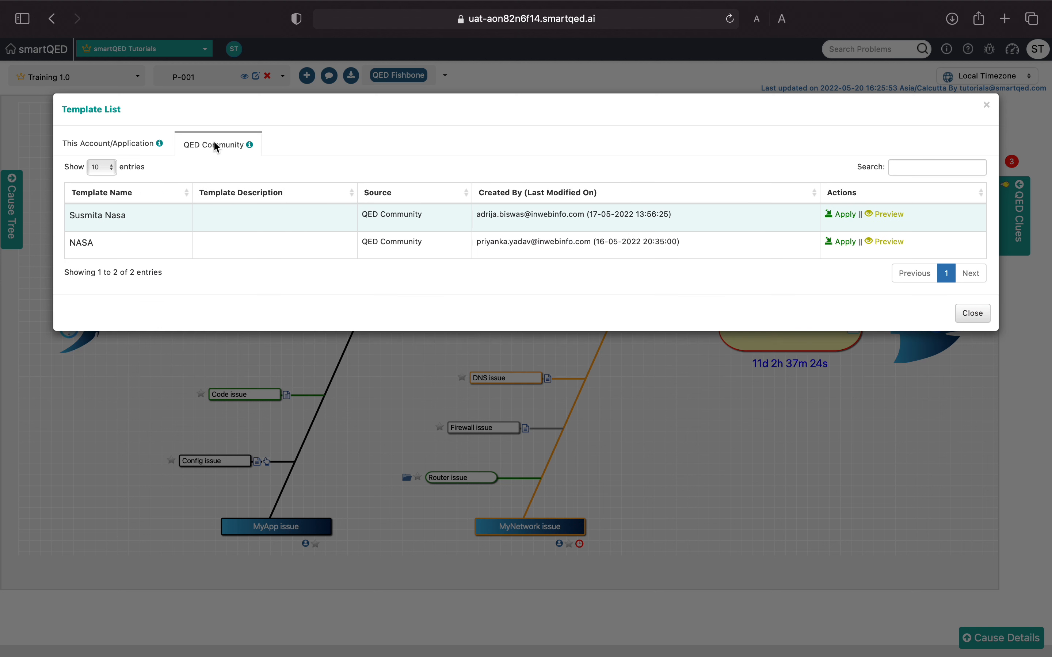
{"action": "left_click", "coordinate": [114, 145]}
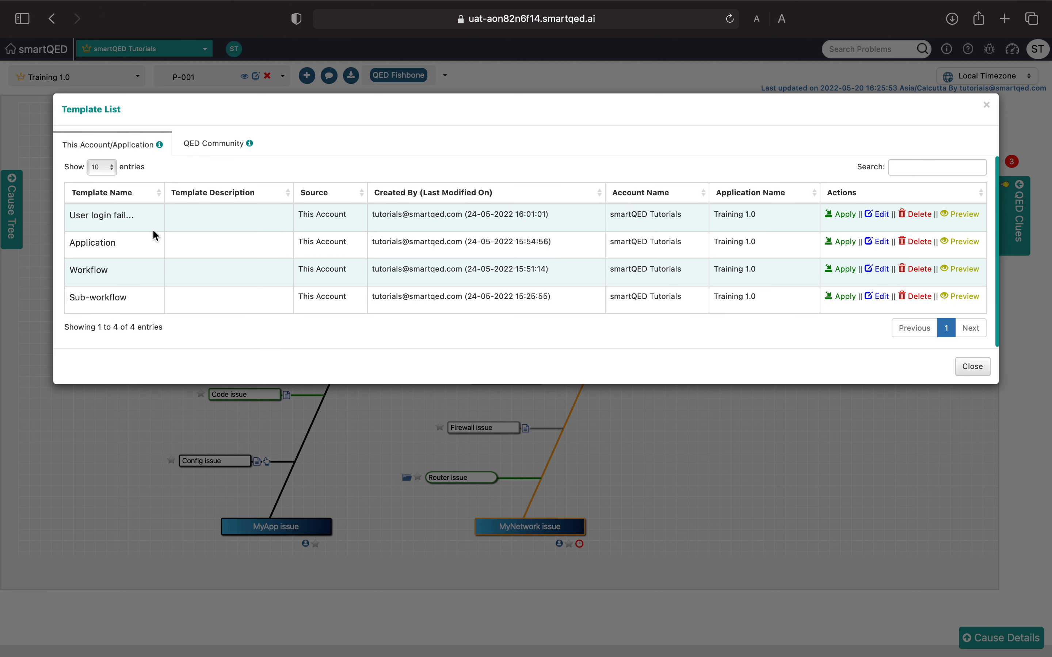
{"action": "left_click", "coordinate": [213, 145]}
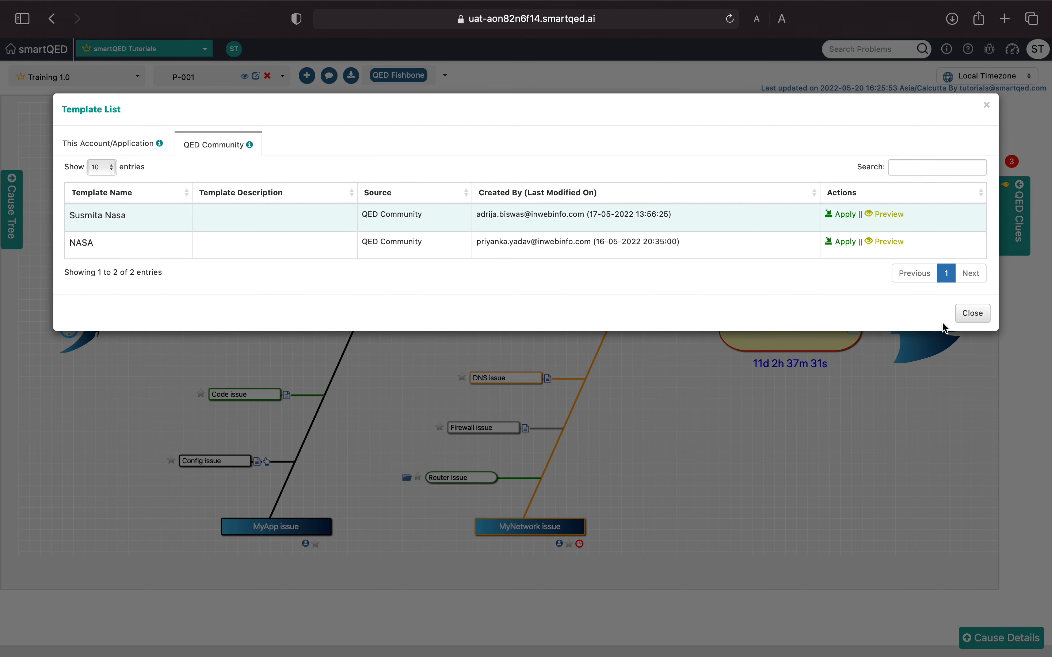
{"action": "left_click", "coordinate": [970, 313]}
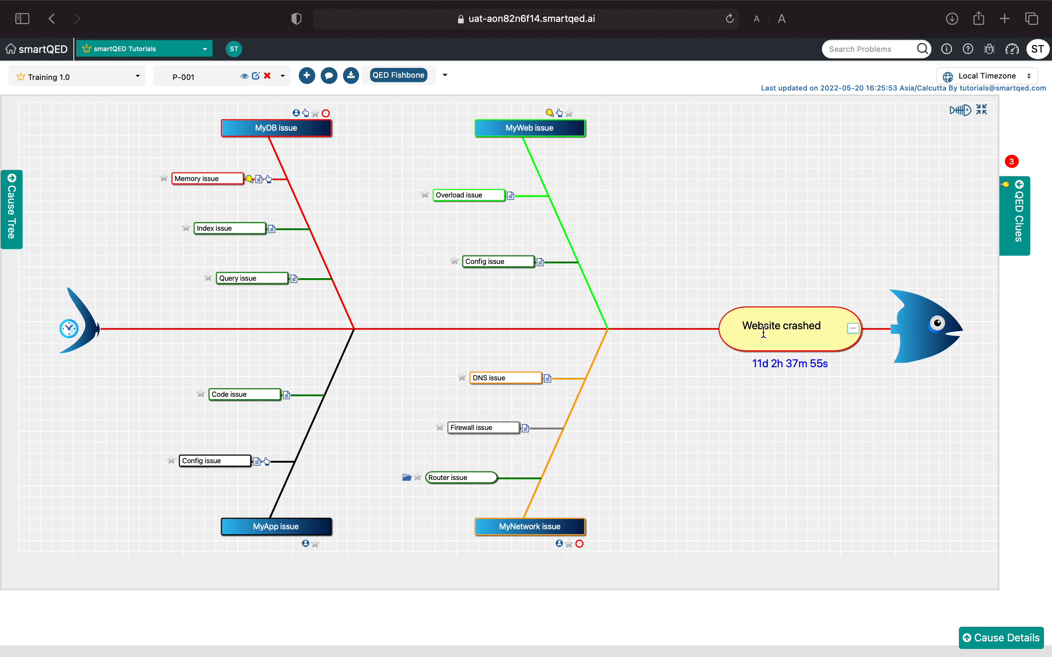
- Start saving the P-001 fishbone as a QED template and name it "Website down"
{"action": "mouse_move", "coordinate": [733, 325]}
{"action": "left_click", "coordinate": [962, 112]}
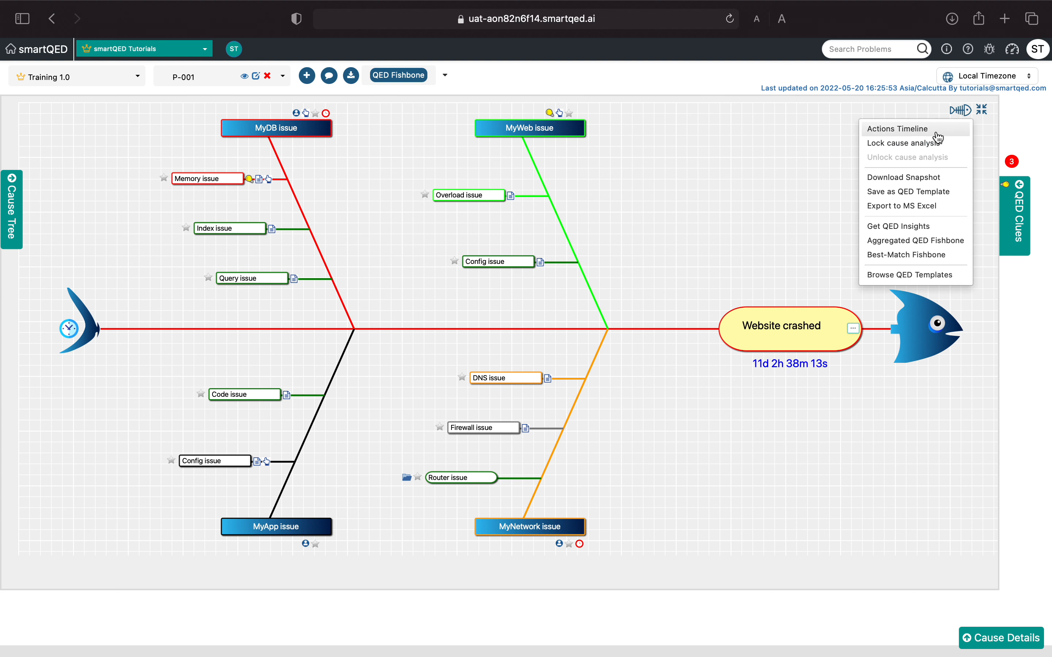
{"action": "left_click", "coordinate": [915, 194]}
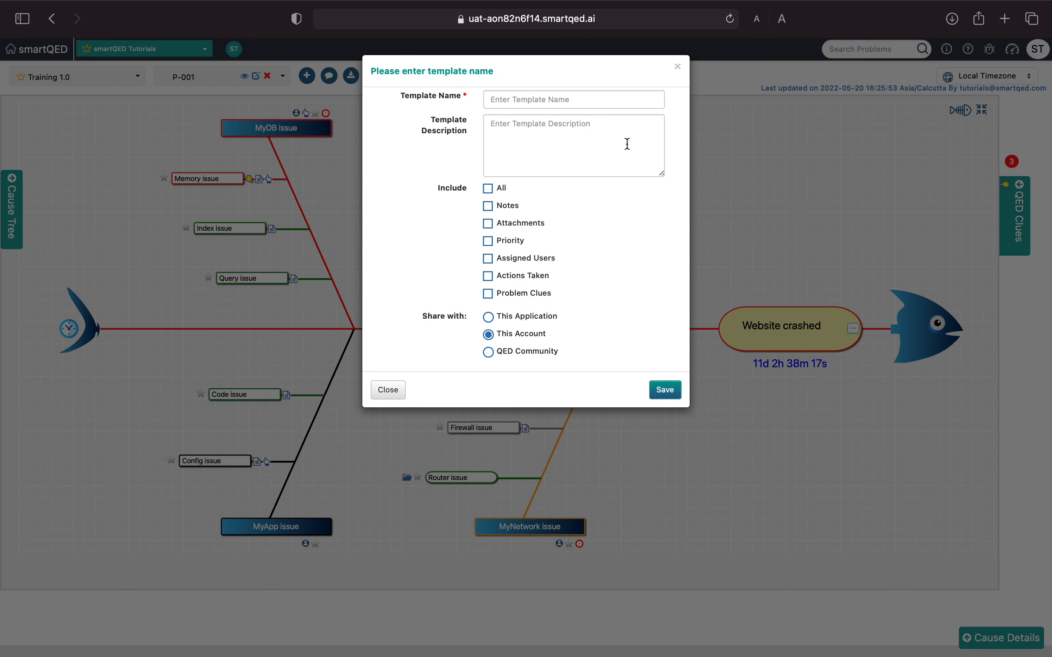
{"action": "left_click", "coordinate": [608, 100]}
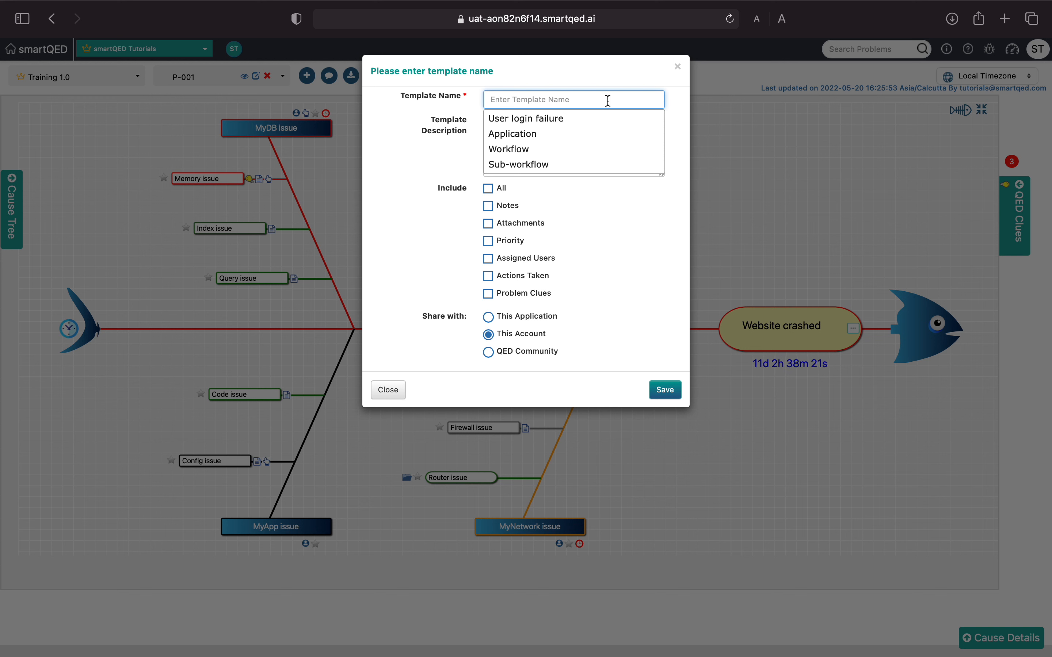
{"action": "type", "text": "W"}
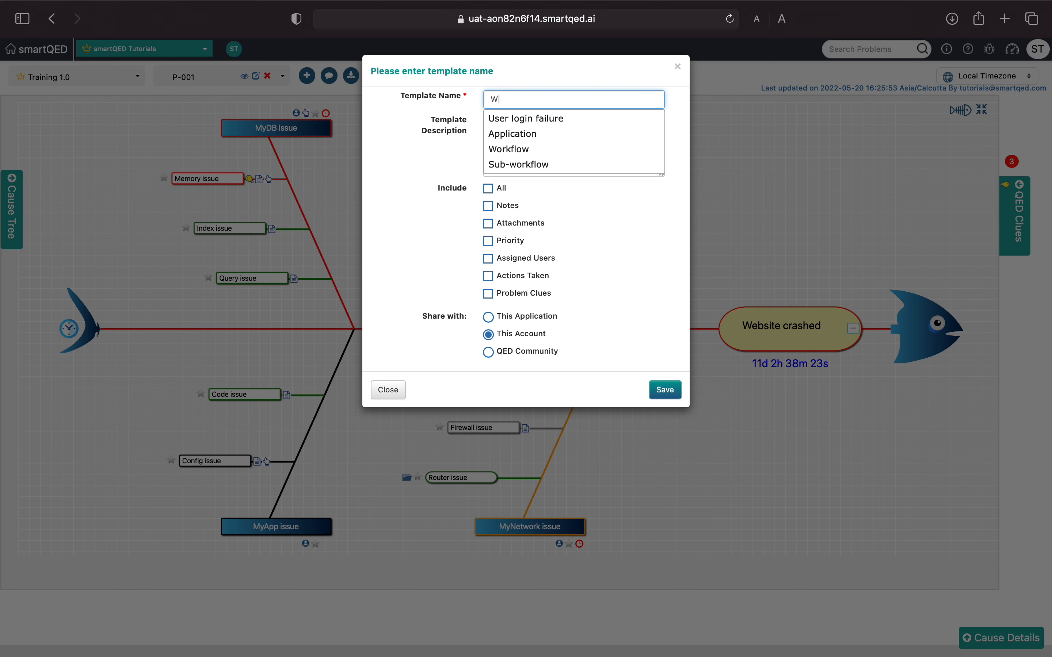
{"action": "type", "text": "ebsite "}
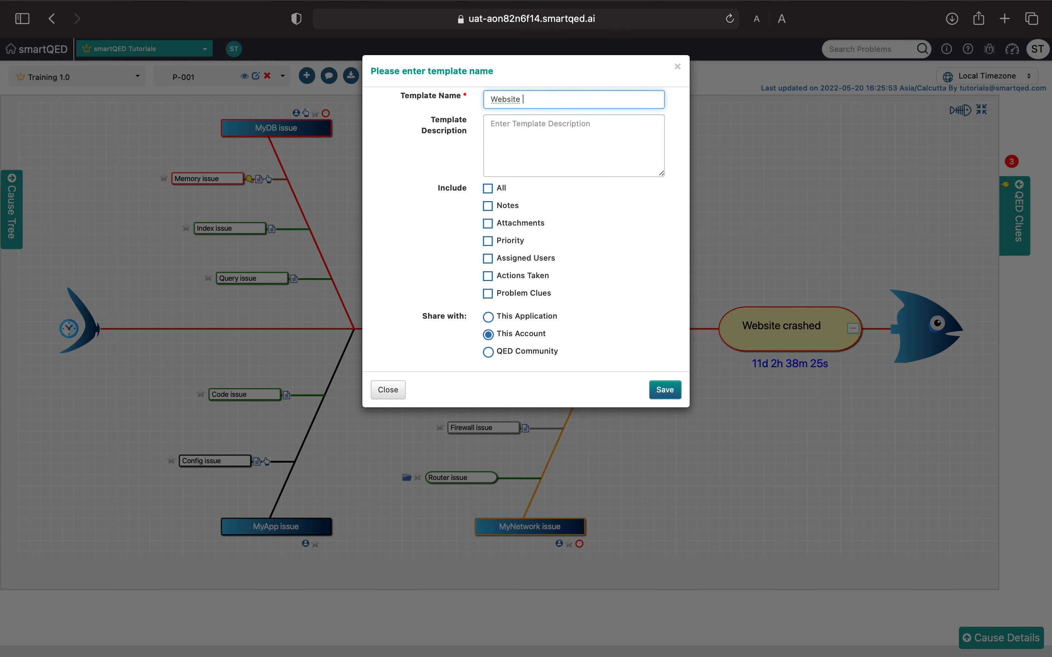
{"action": "type", "text": "down"}
{"action": "left_click", "coordinate": [565, 127]}
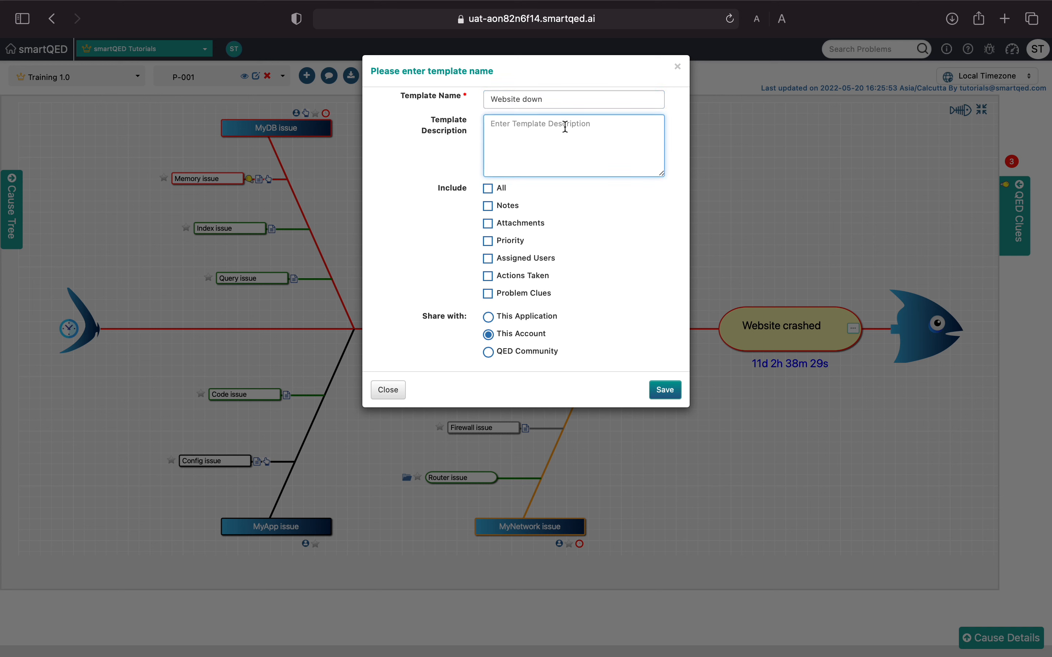
- Include all content types, from notes to problem clues, in the new template and save it
{"action": "left_click", "coordinate": [489, 192]}
{"action": "left_click", "coordinate": [489, 191]}
{"action": "left_click", "coordinate": [494, 211]}
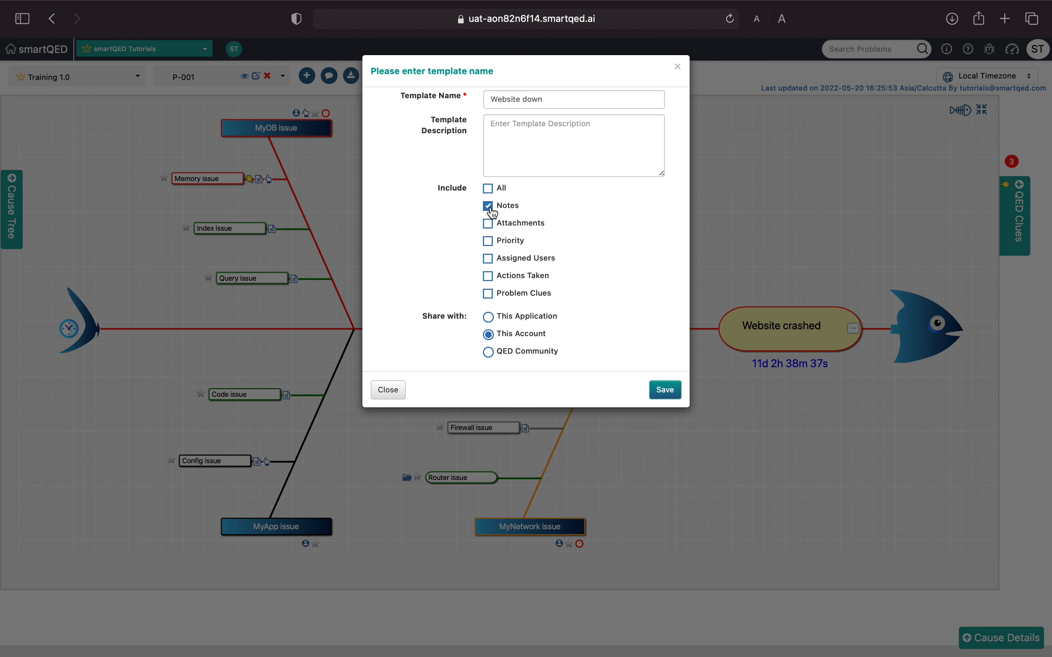
{"action": "left_click", "coordinate": [491, 228]}
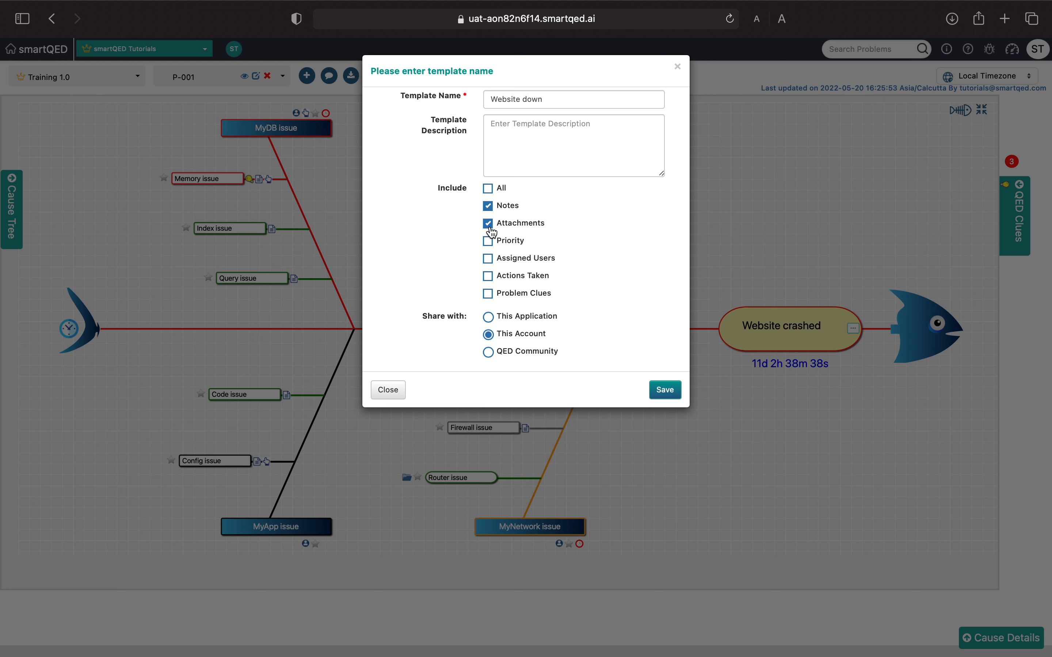
{"action": "left_click", "coordinate": [488, 260]}
{"action": "left_click", "coordinate": [490, 279]}
{"action": "left_click", "coordinate": [487, 190]}
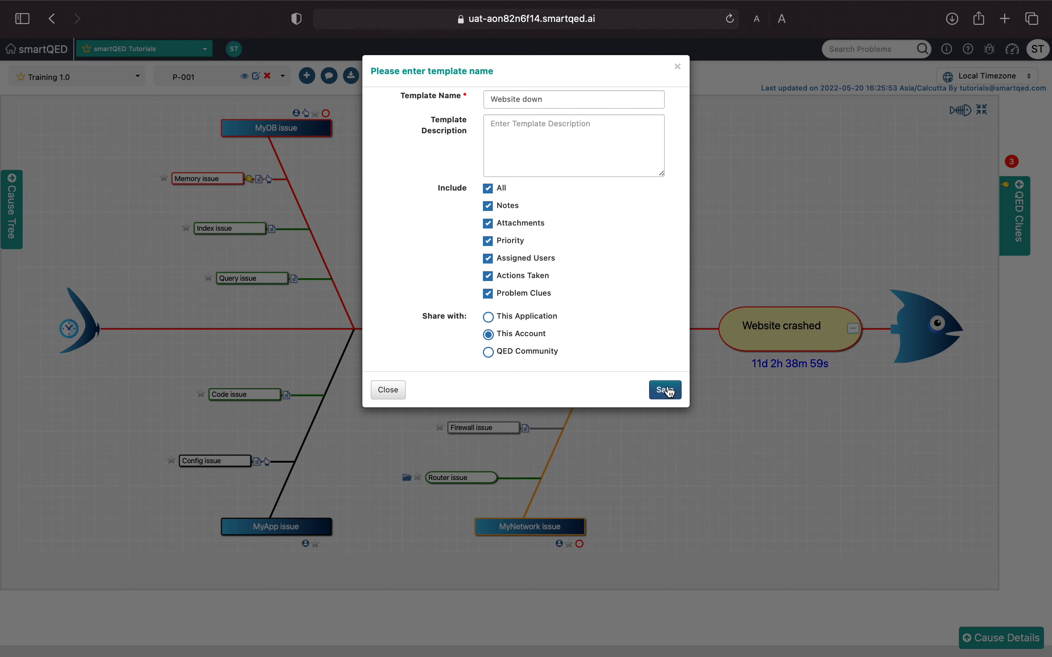
{"action": "left_click", "coordinate": [669, 392]}
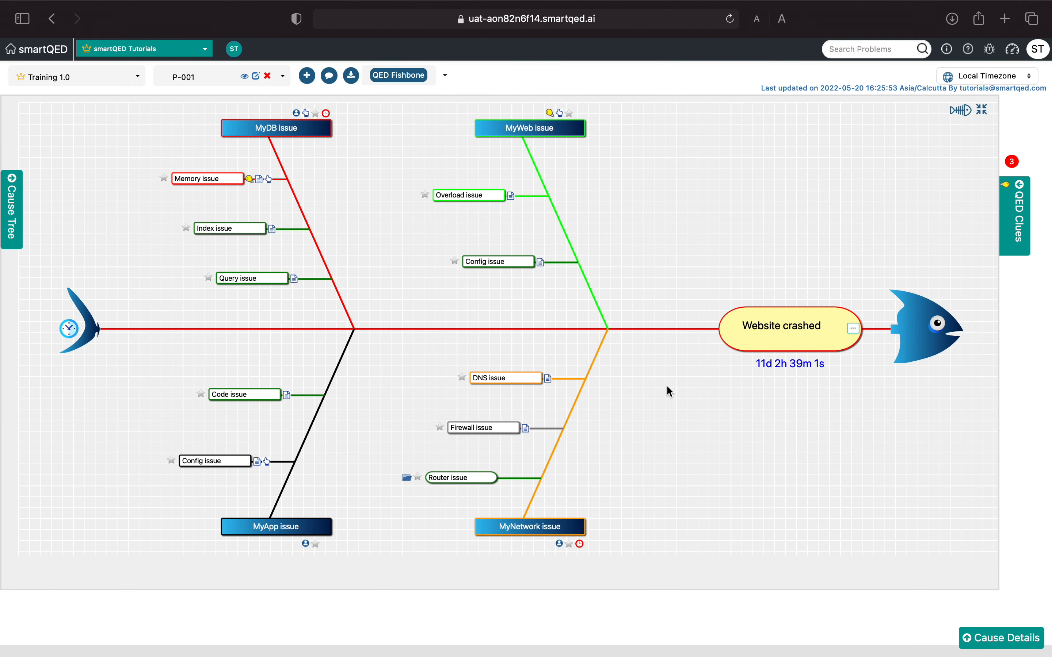
- Edit the Website down template in the QED template list, setting its description to "To help with website crash issues"
{"action": "left_click", "coordinate": [960, 110]}
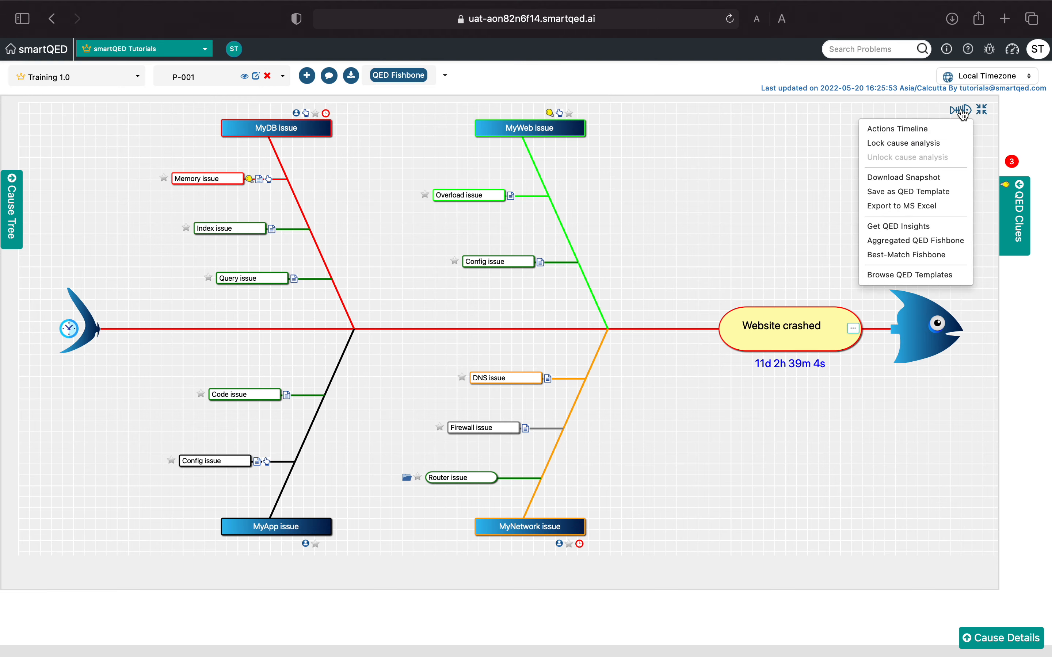
{"action": "left_click", "coordinate": [938, 278]}
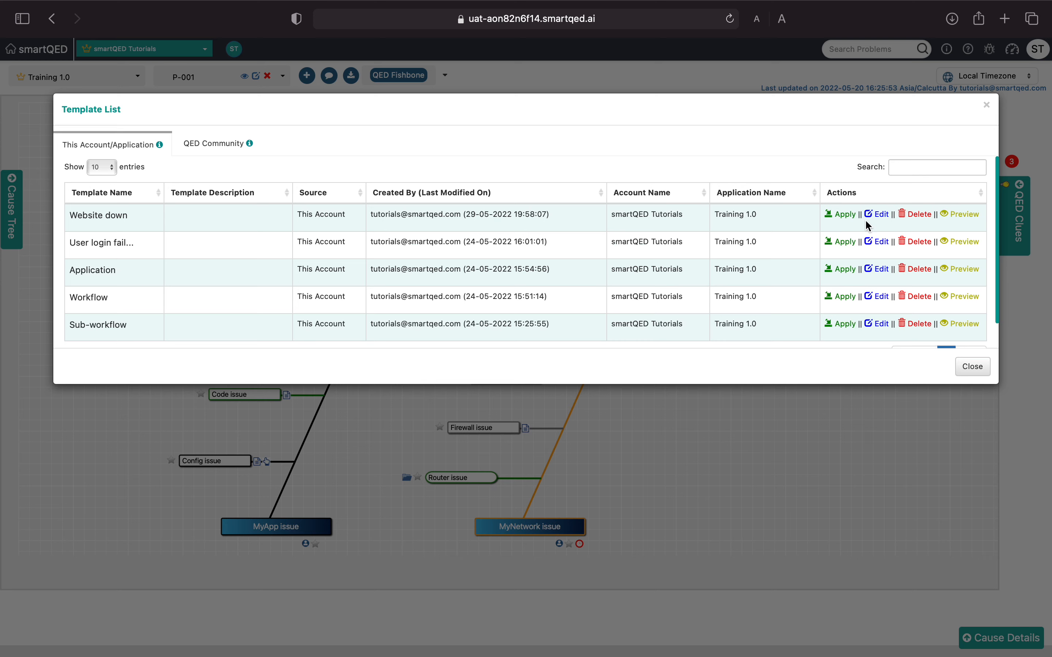
{"action": "left_click", "coordinate": [879, 218]}
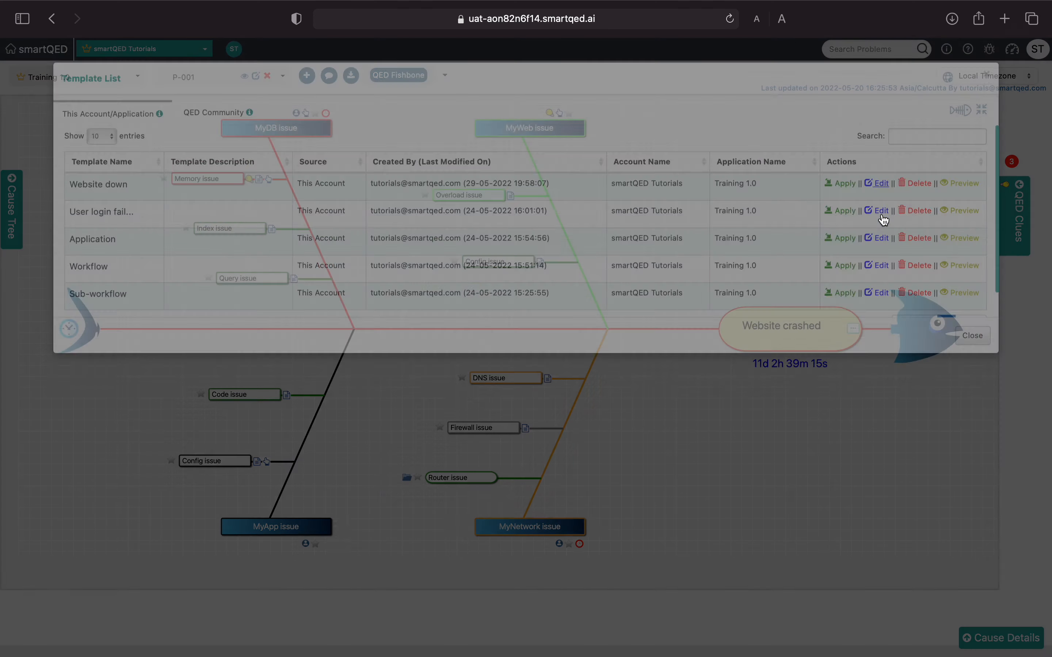
{"action": "left_click", "coordinate": [566, 169]}
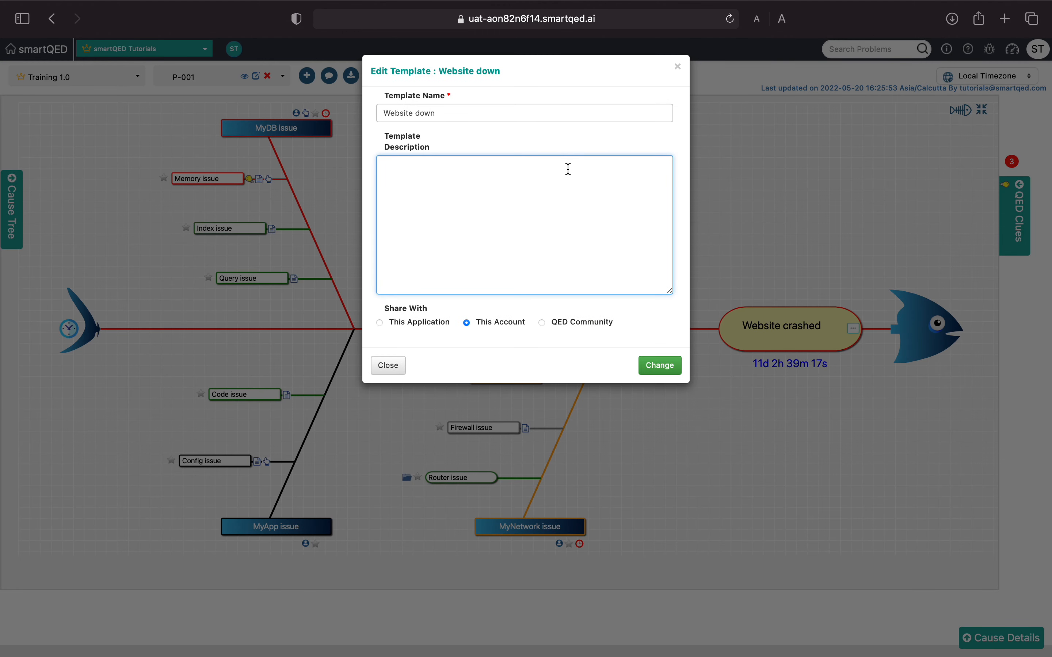
{"action": "type", "text": "To help with website crash issu"}
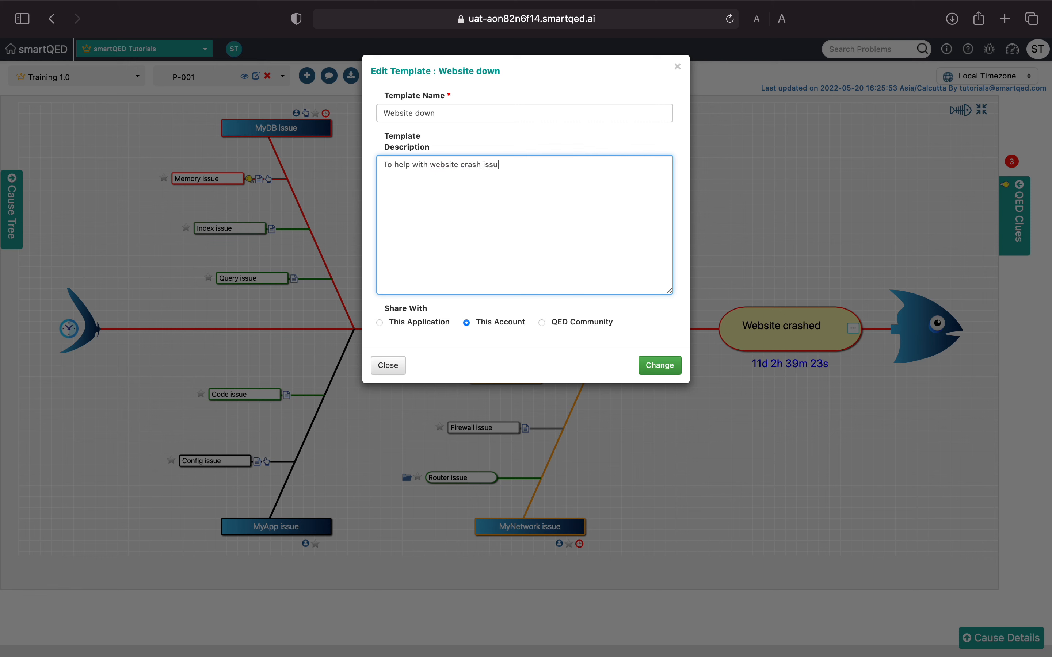
{"action": "type", "text": "es"}
{"action": "left_click", "coordinate": [654, 368]}
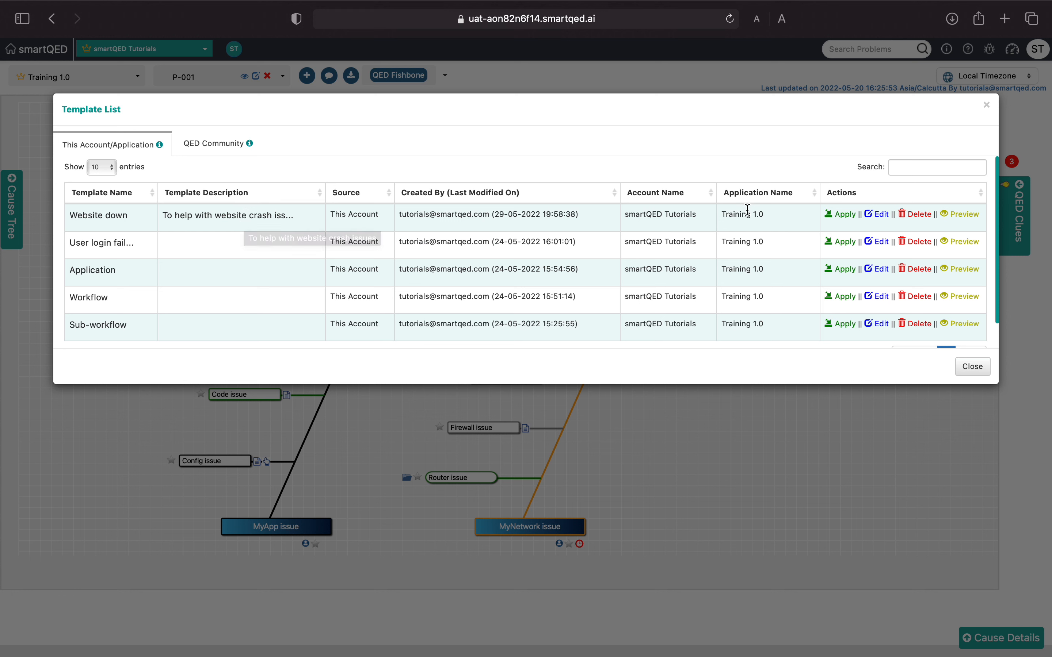
- Preview the Website down template's fishbone and description, and close the template list
{"action": "left_click", "coordinate": [964, 217]}
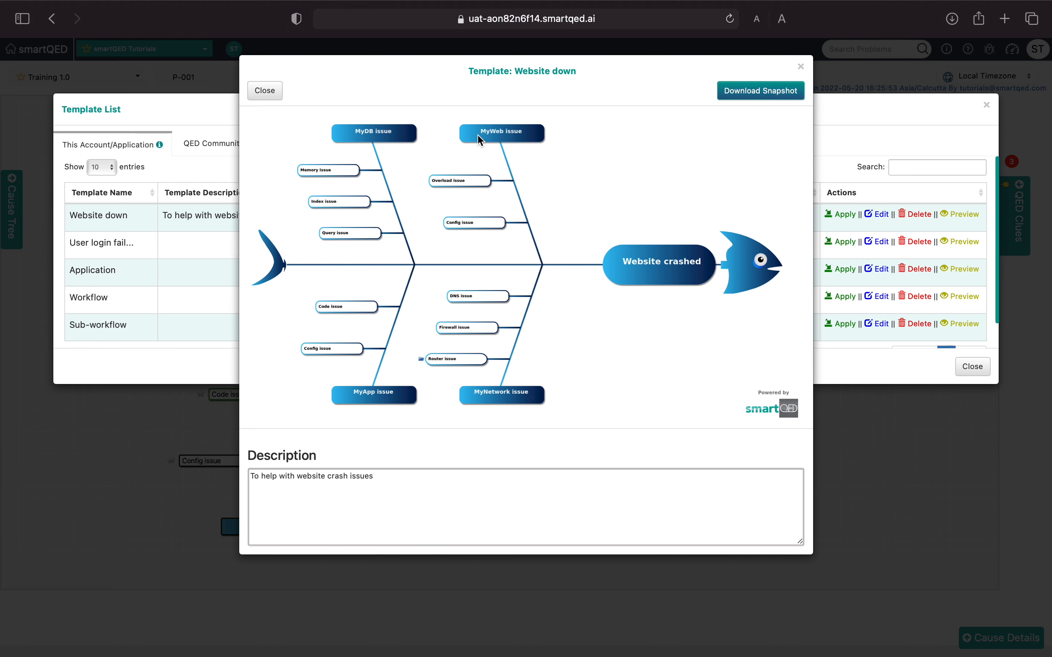
{"action": "left_click", "coordinate": [268, 92]}
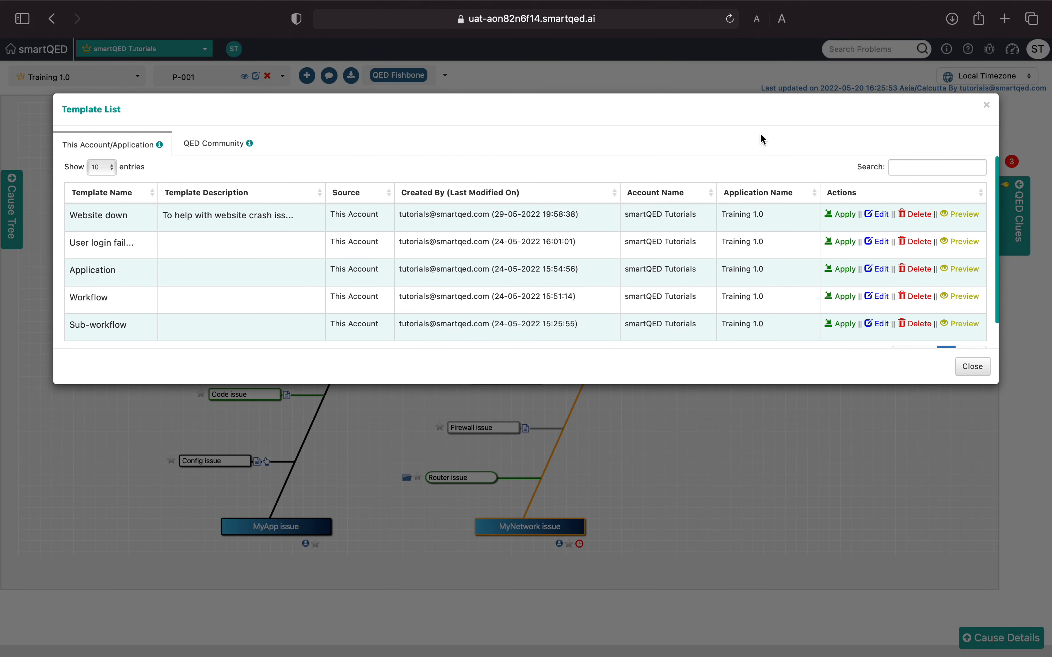
{"action": "left_click", "coordinate": [972, 368]}
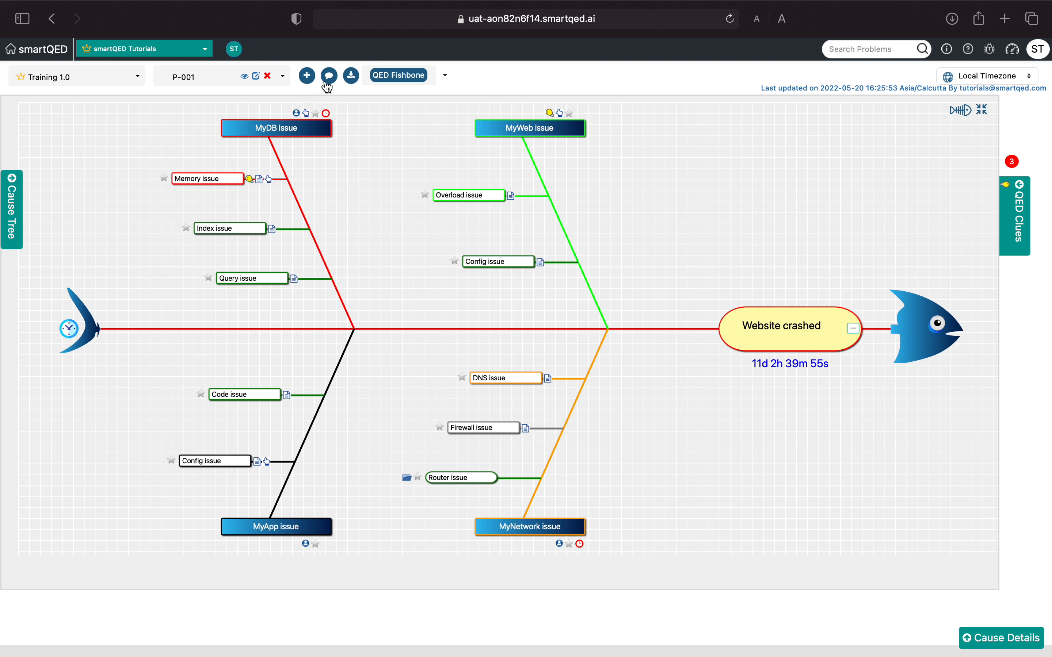
- Switch to problem P-002 and choose the Website down template to apply to its fishbone
{"action": "left_click", "coordinate": [283, 78]}
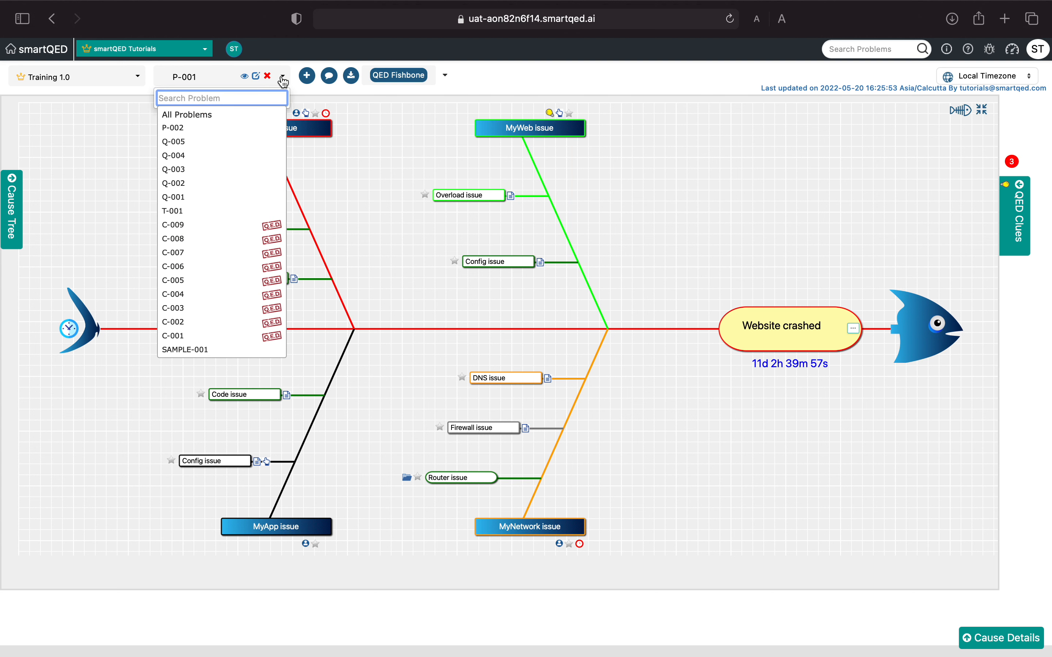
{"action": "left_click", "coordinate": [248, 129]}
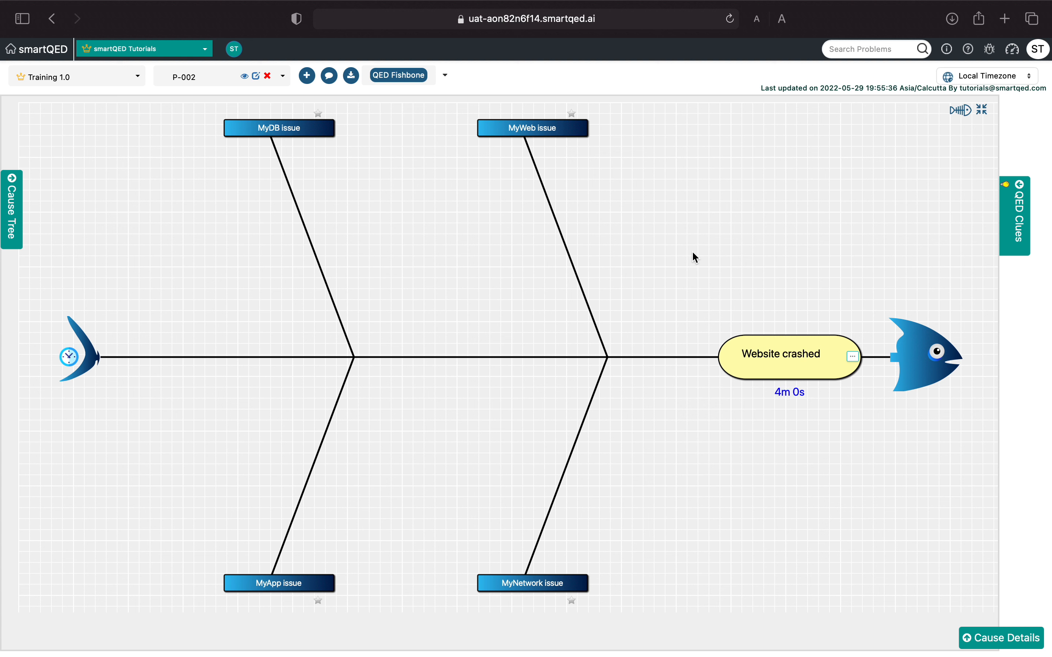
{"action": "left_click", "coordinate": [962, 114]}
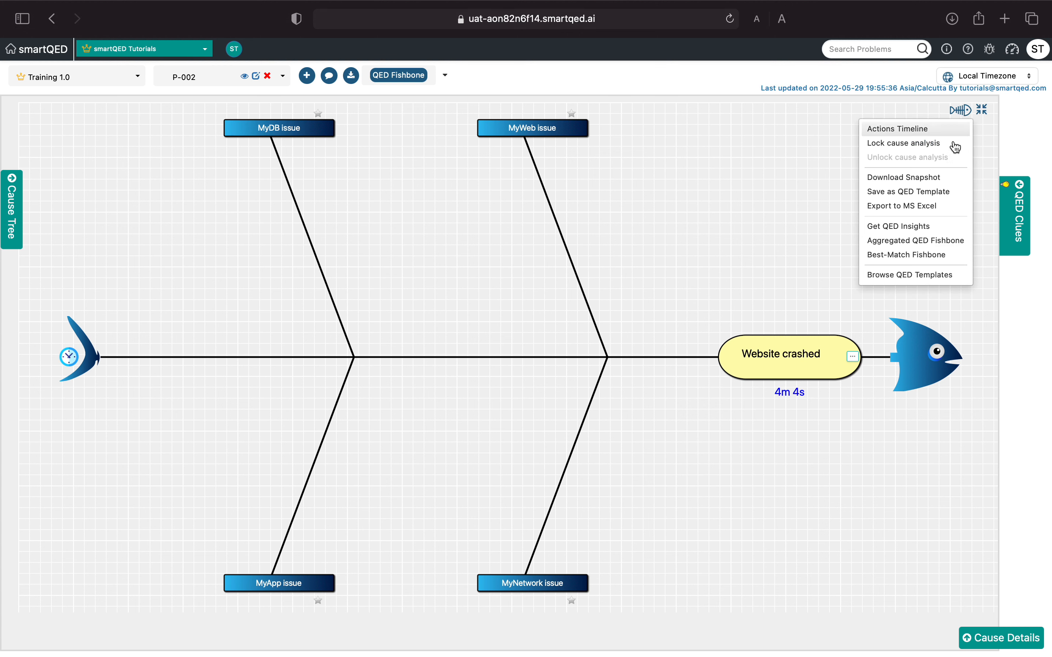
{"action": "left_click", "coordinate": [937, 283]}
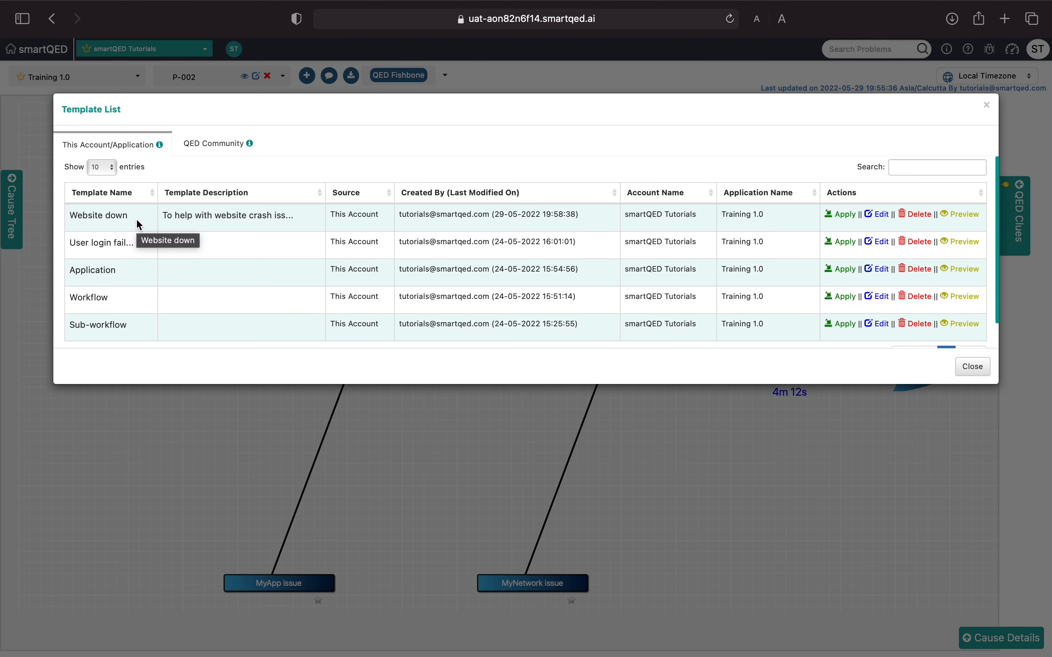
{"action": "left_click", "coordinate": [843, 215]}
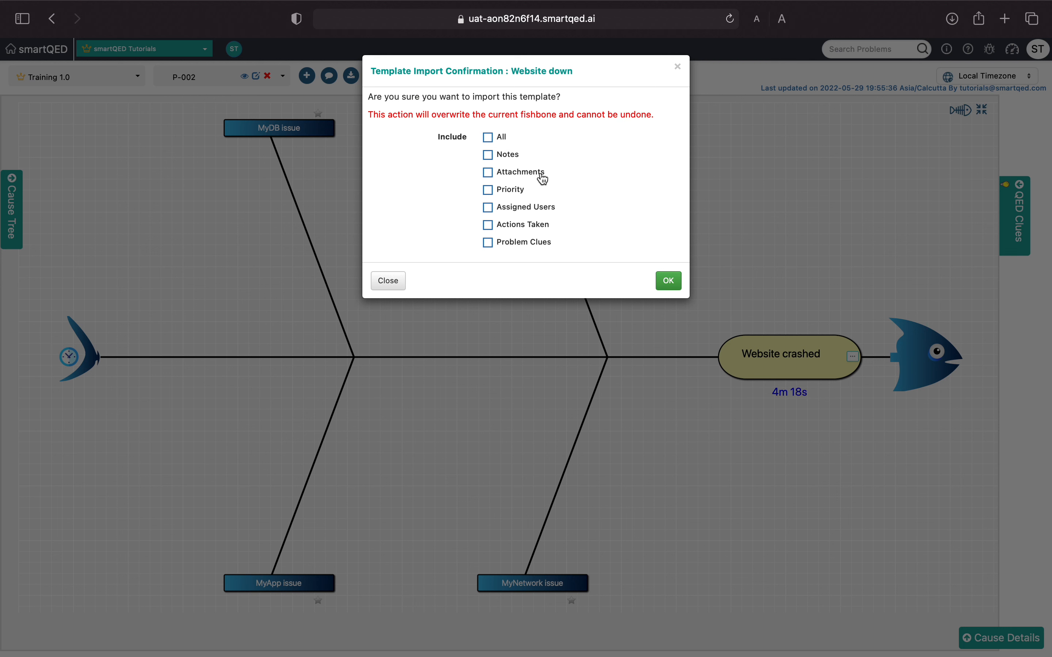
- Include all content types in the Website down template import and confirm overwriting the current fishbone
{"action": "left_click", "coordinate": [489, 138]}
{"action": "left_click", "coordinate": [488, 138]}
{"action": "left_click", "coordinate": [491, 191]}
{"action": "left_click", "coordinate": [489, 208]}
{"action": "left_click", "coordinate": [489, 226]}
{"action": "left_click", "coordinate": [489, 243]}
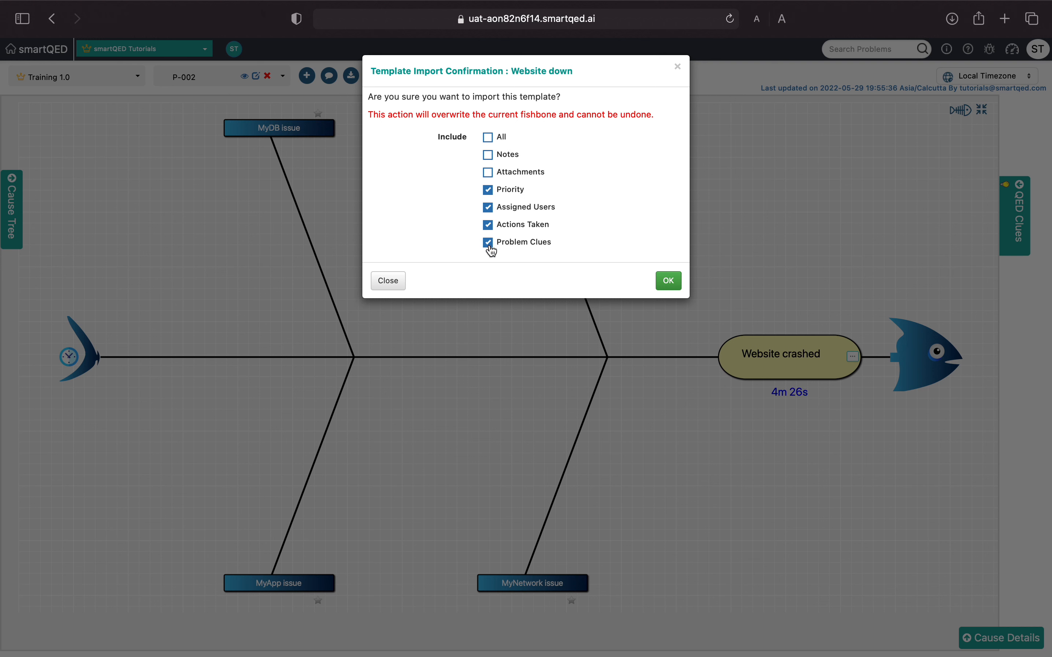
{"action": "left_click", "coordinate": [489, 138]}
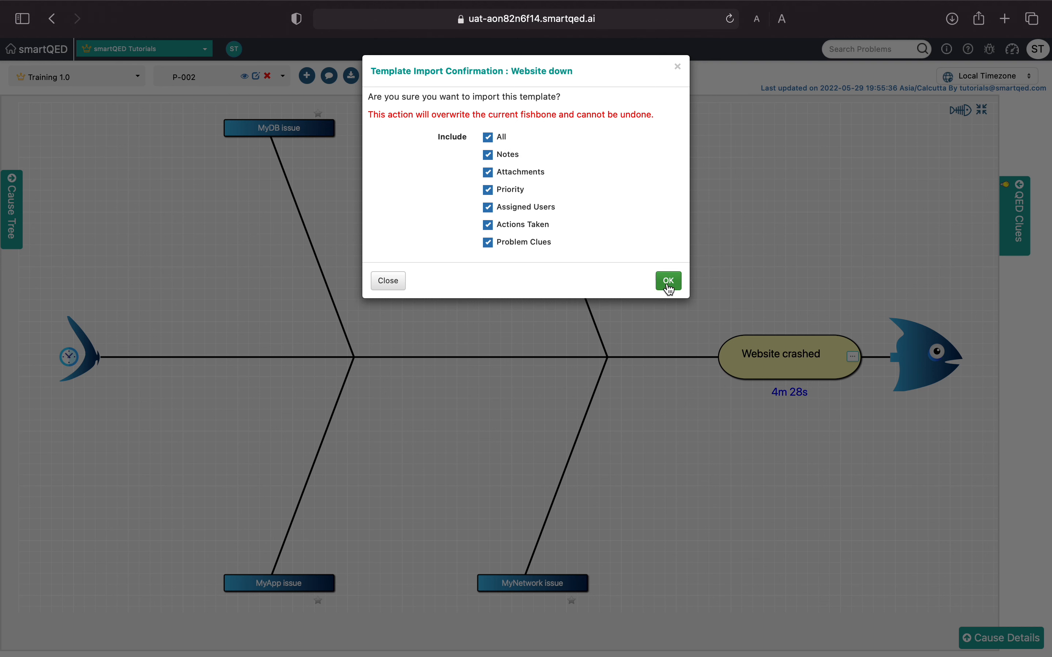
{"action": "left_click", "coordinate": [670, 281]}
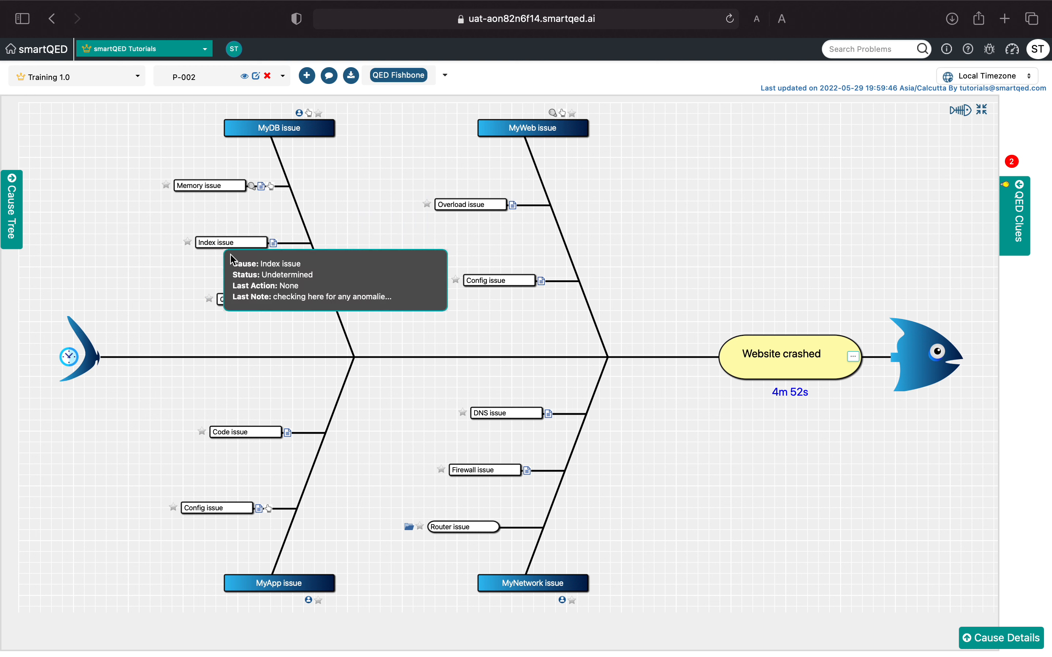
- Check the imported causes and the QED clues of P-002, and select the MyWeb issue cause
{"action": "mouse_move", "coordinate": [247, 300]}
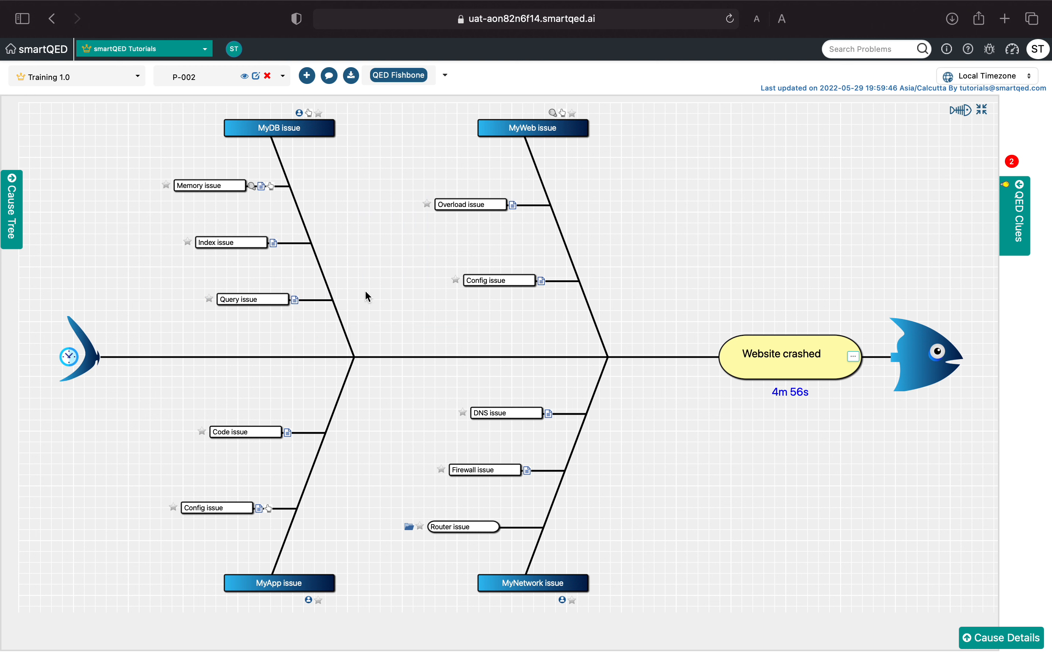
{"action": "left_click", "coordinate": [1015, 213]}
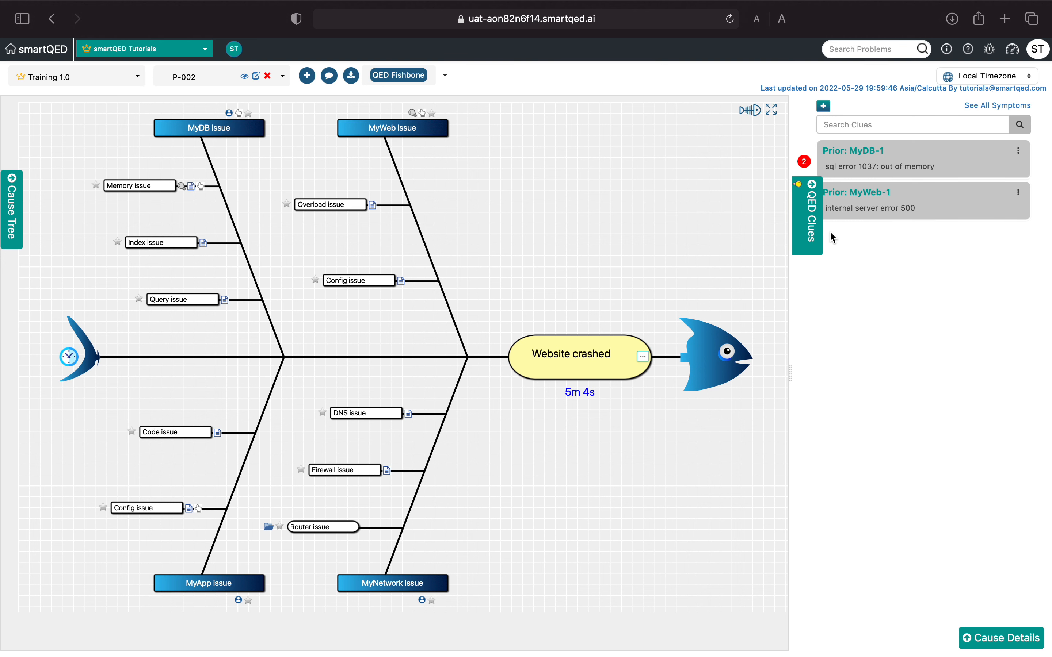
{"action": "left_click", "coordinate": [815, 233]}
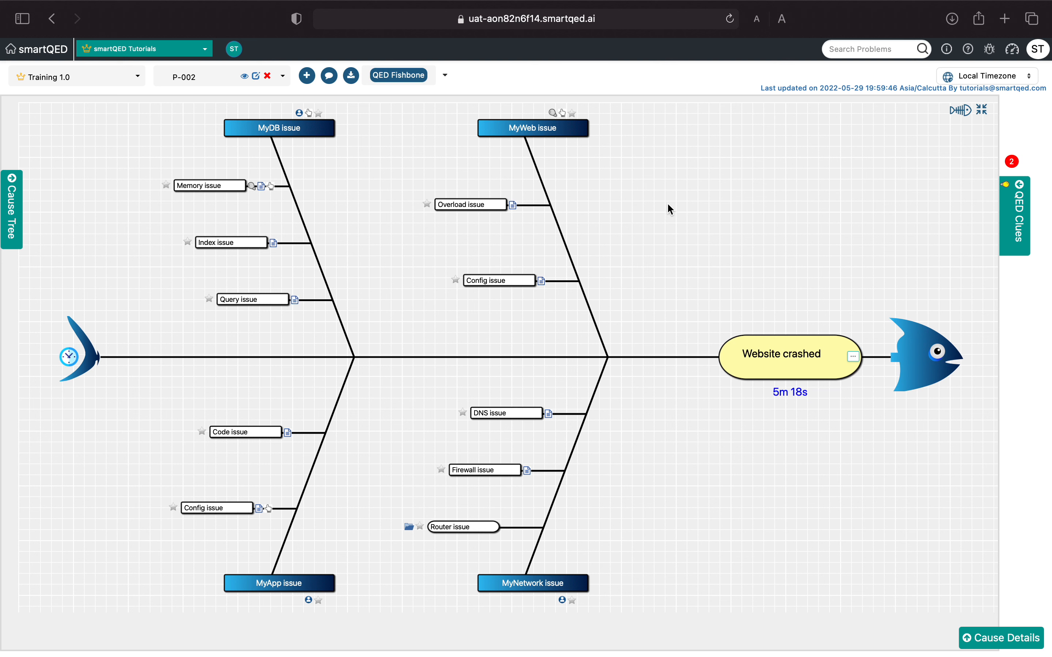
{"action": "left_click", "coordinate": [491, 130]}
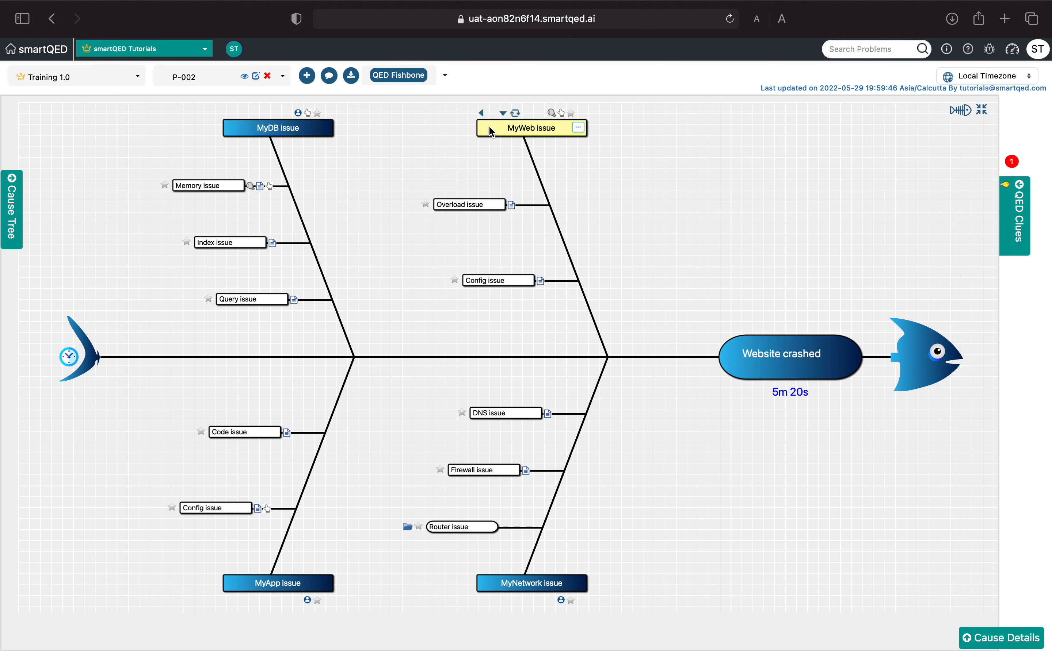
- Review the available cause options, including the template ones, for MyWeb issue and for the Website crashed head, choosing none
{"action": "left_click", "coordinate": [579, 128]}
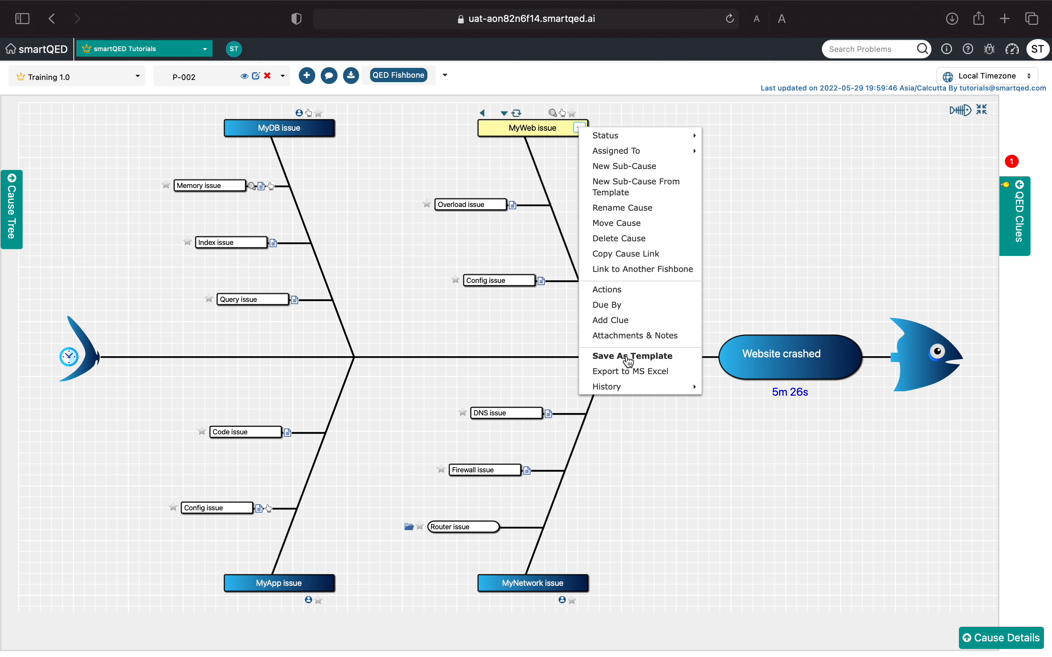
{"action": "left_click", "coordinate": [534, 334]}
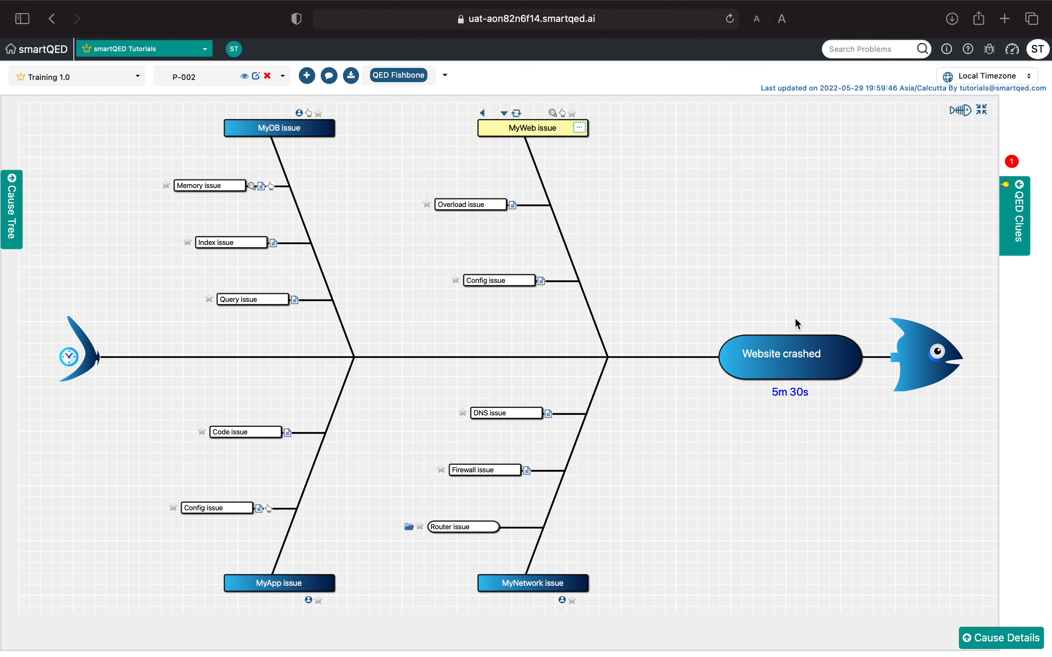
{"action": "left_click", "coordinate": [777, 354]}
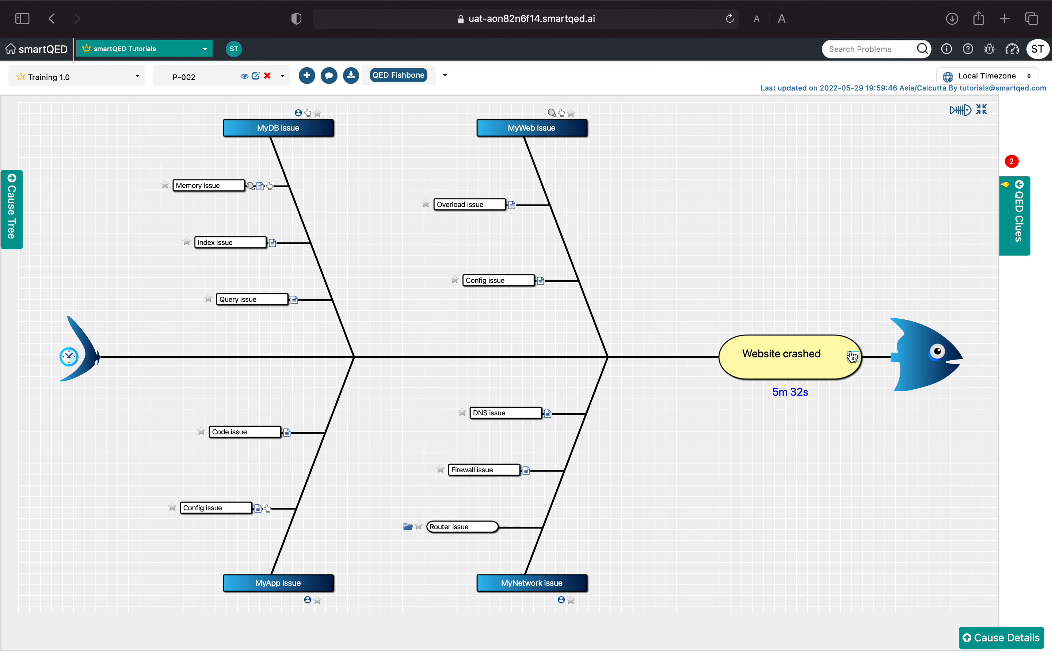
{"action": "left_click", "coordinate": [858, 359]}
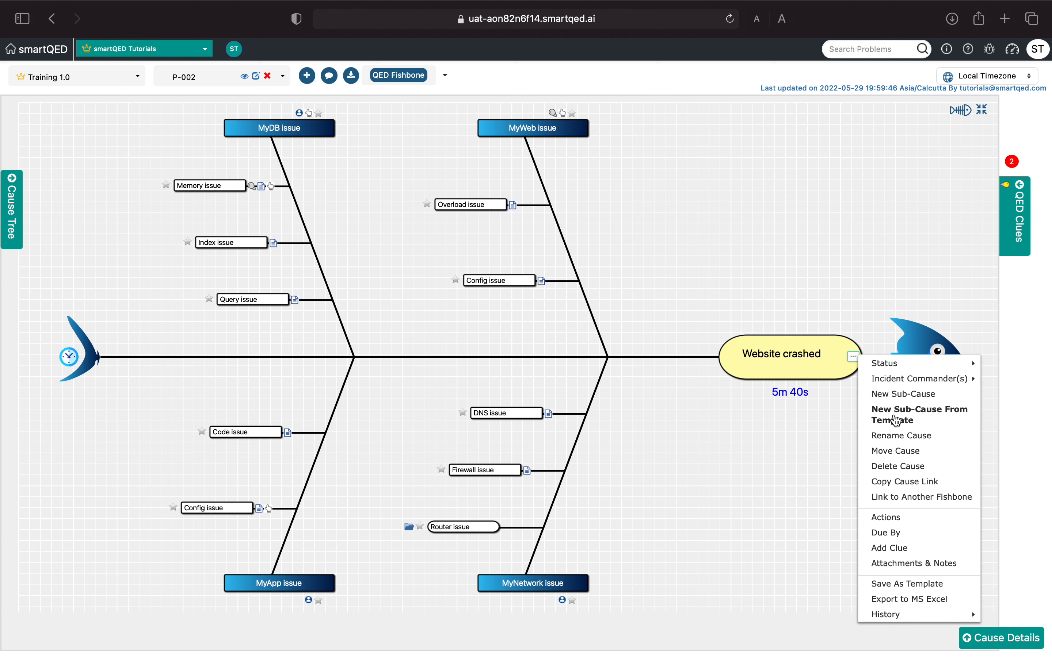
{"action": "left_click", "coordinate": [740, 298]}
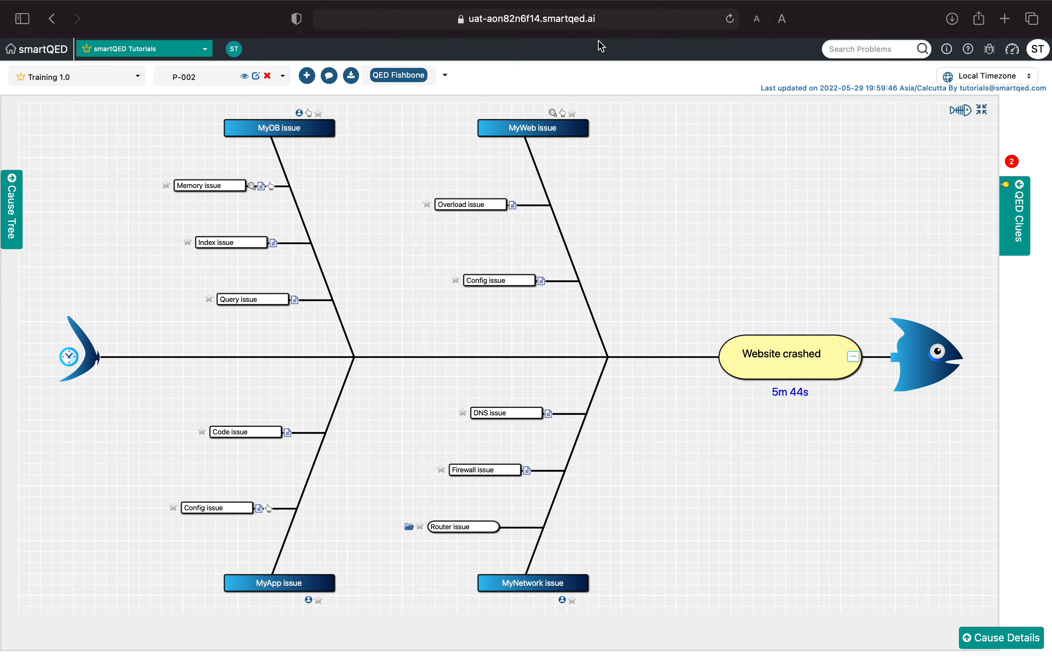
{"action": "mouse_move", "coordinate": [202, 5]}
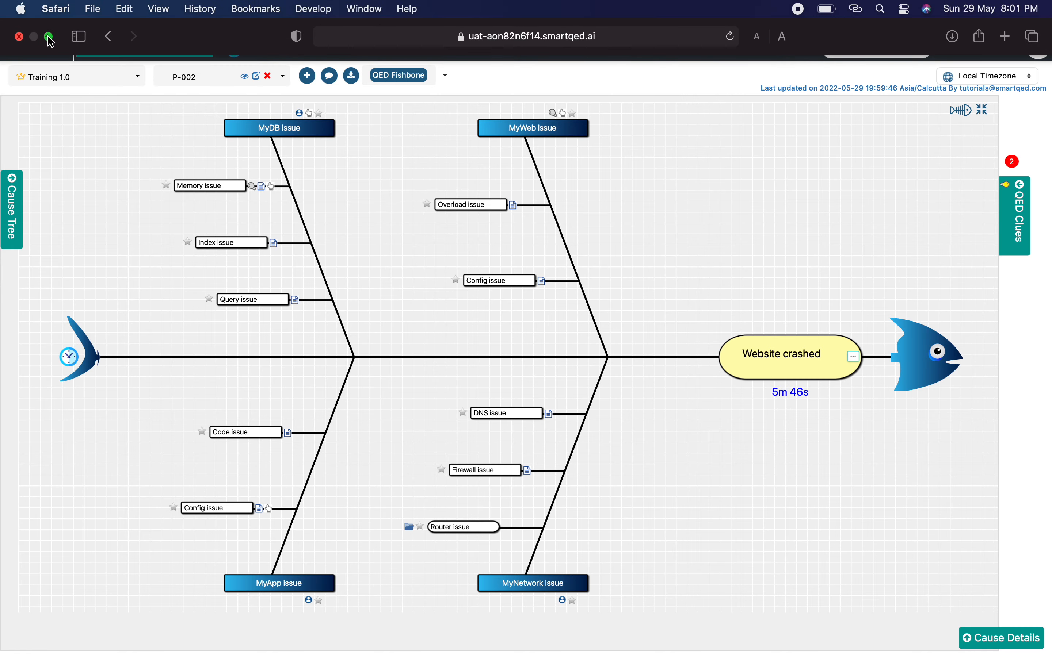